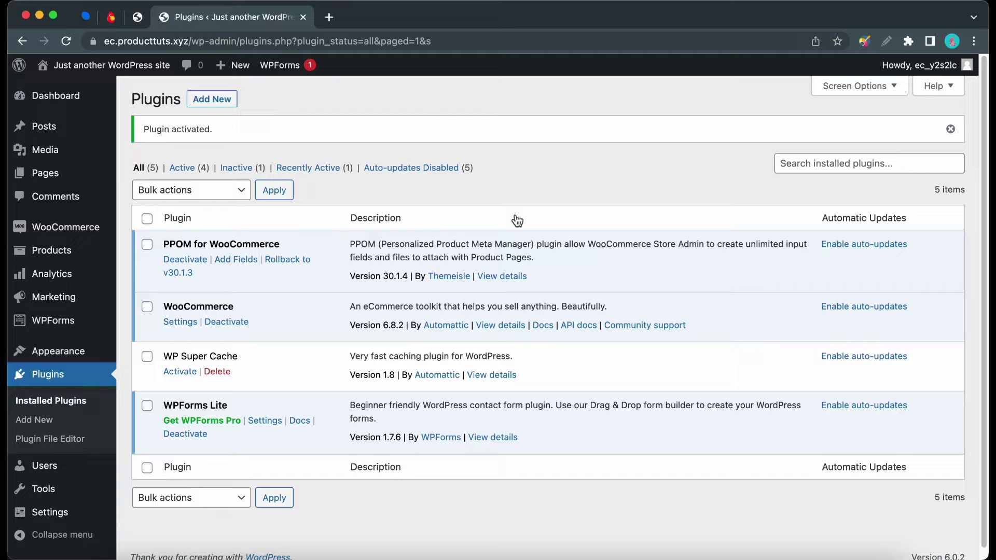
# Step: Go to WooCommerce's PPOM Fields page to see the existing meta groups
pyautogui.moveTo(66, 230)
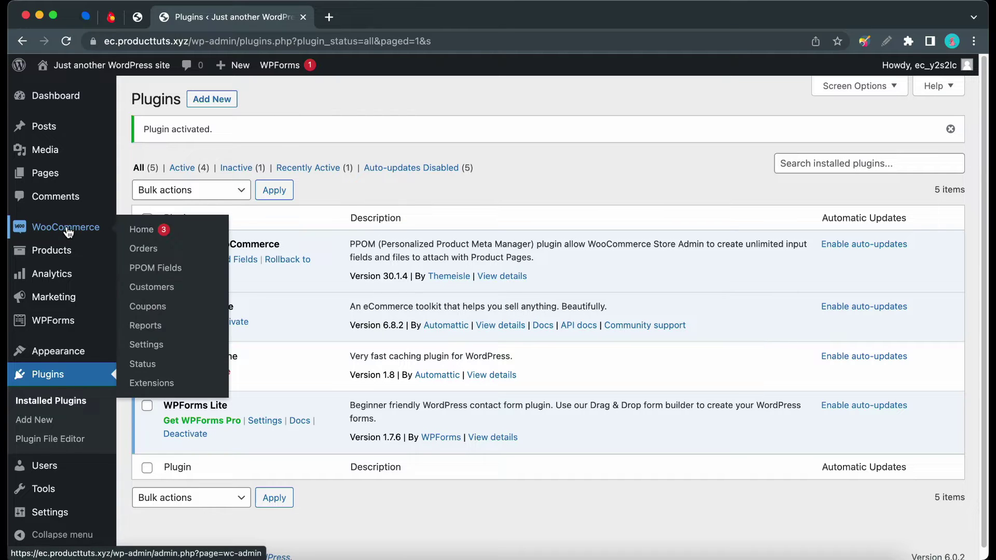
pyautogui.click(154, 267)
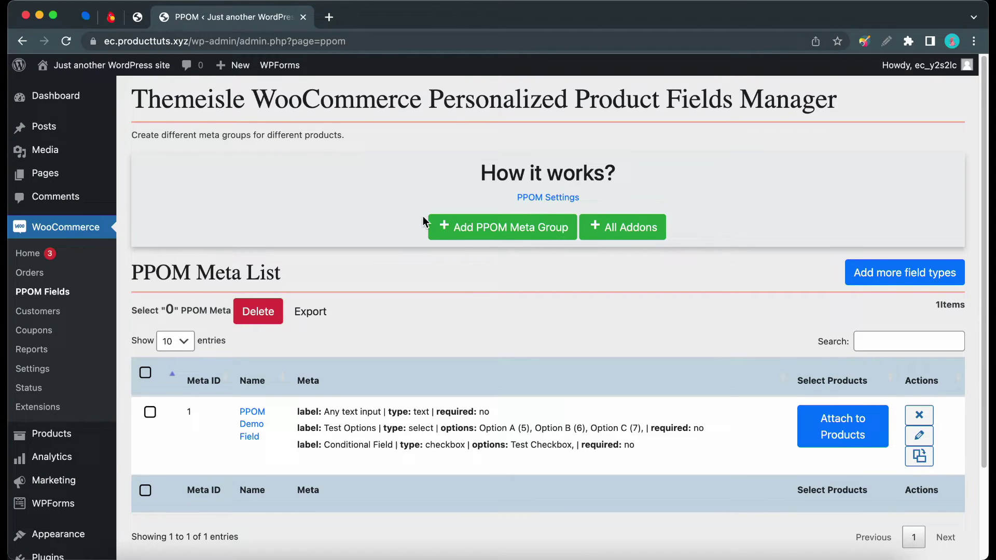
# Step: Create a meta group named 'Shirts' with price display set to Show Only Option's Total
pyautogui.click(462, 231)
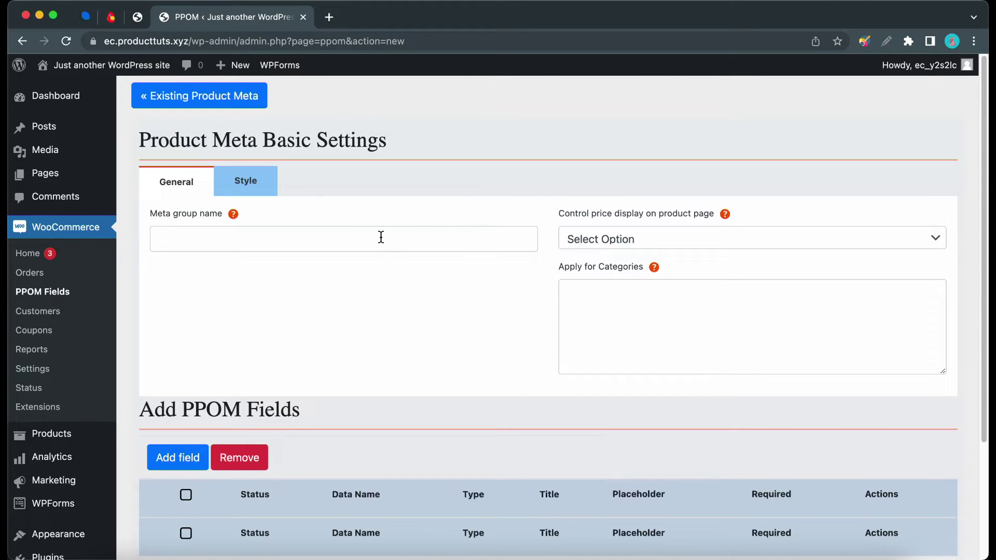
pyautogui.click(380, 237)
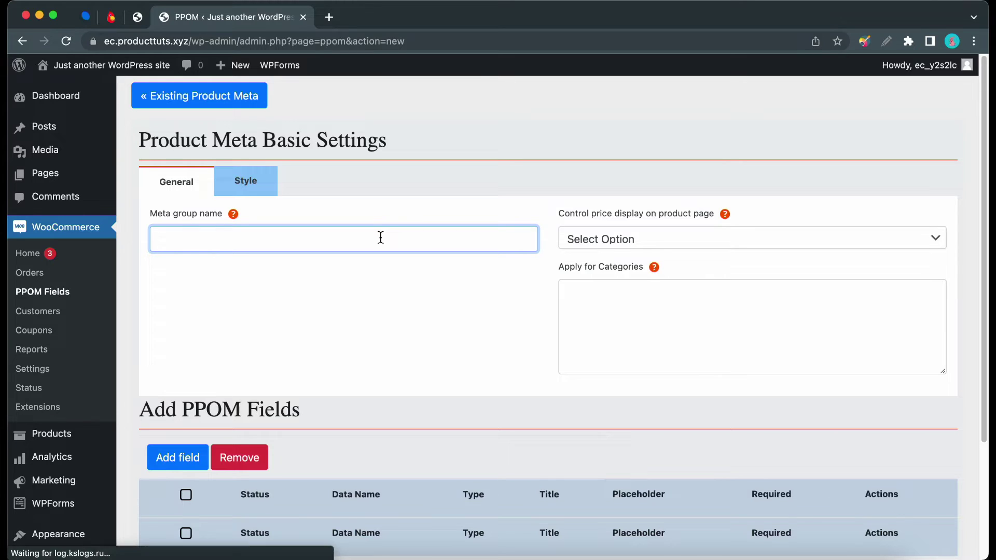
pyautogui.write('Shirts')
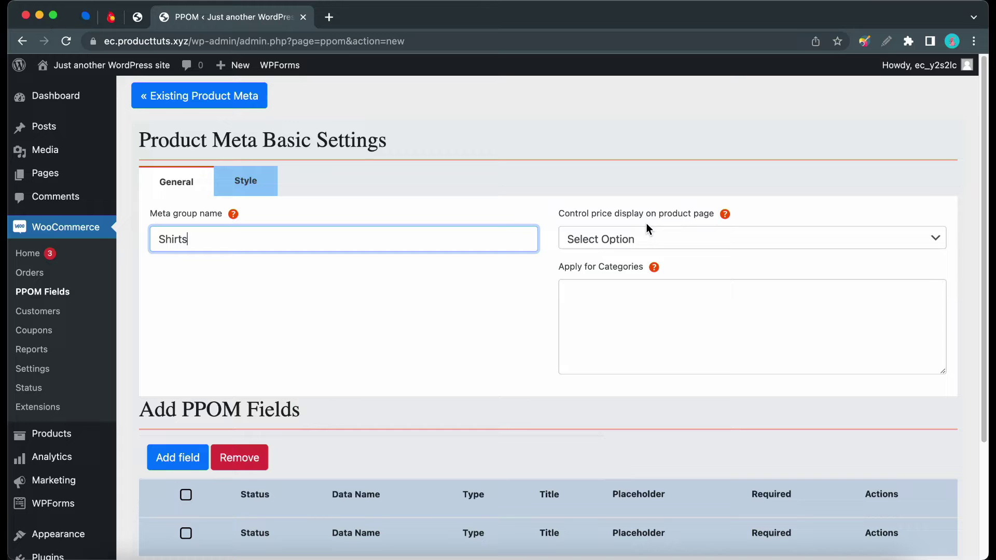
pyautogui.click(658, 245)
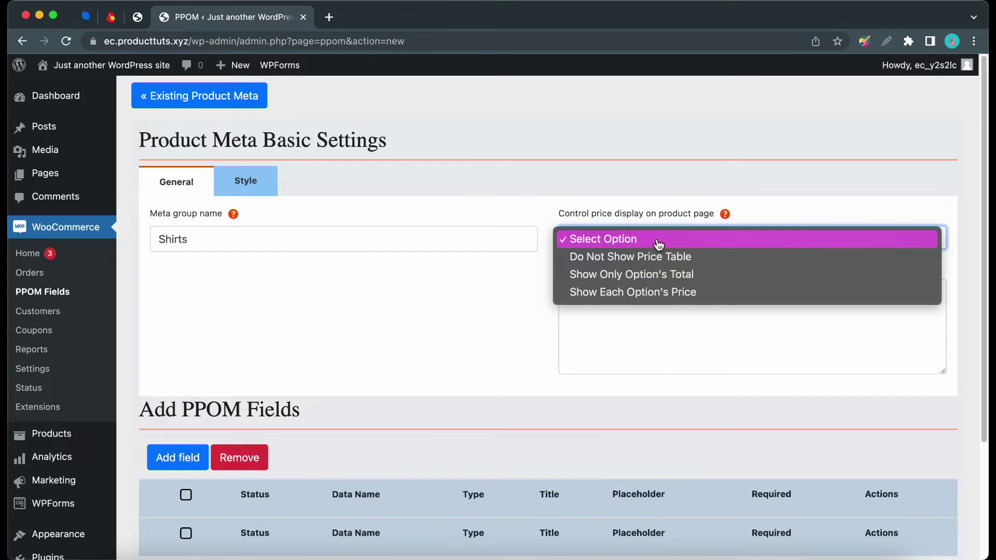
pyautogui.click(657, 277)
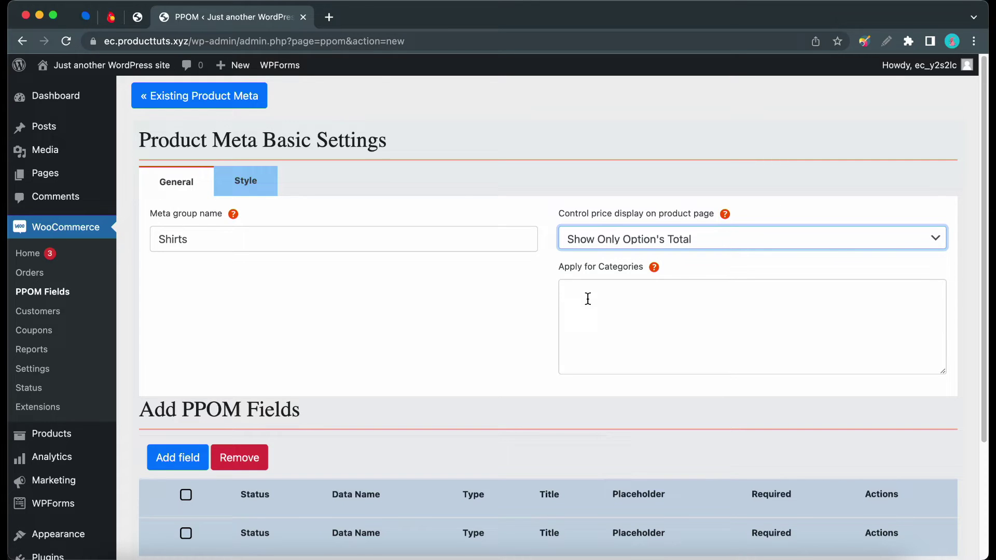
# Step: Add a Text Input field titled 'T-Shirt Text' with the description 'Enter text here'
pyautogui.click(177, 456)
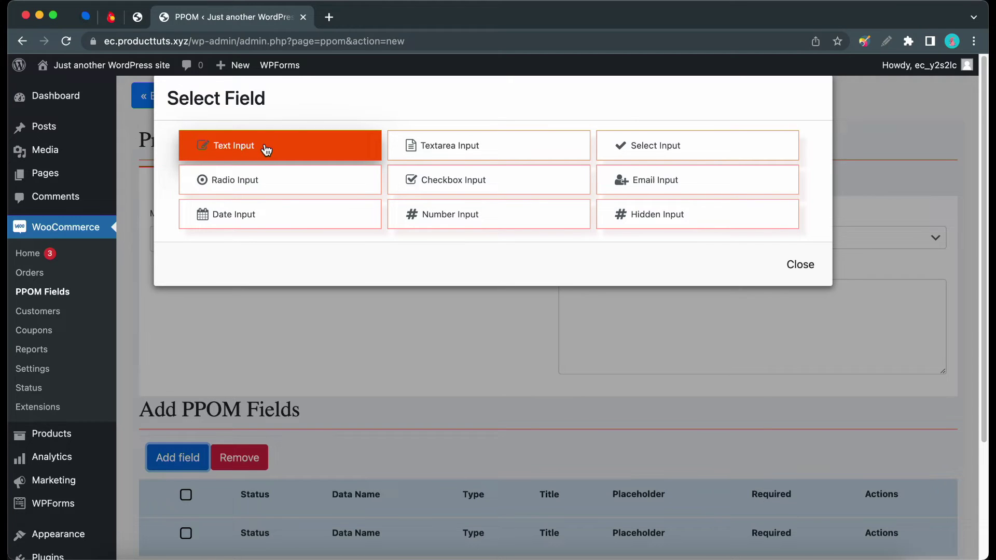
pyautogui.click(266, 150)
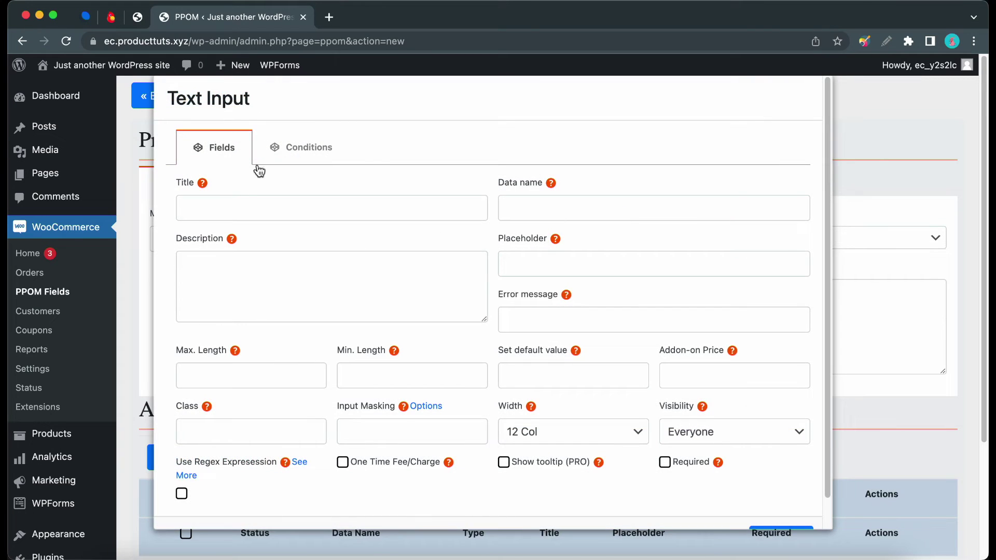
pyautogui.click(235, 206)
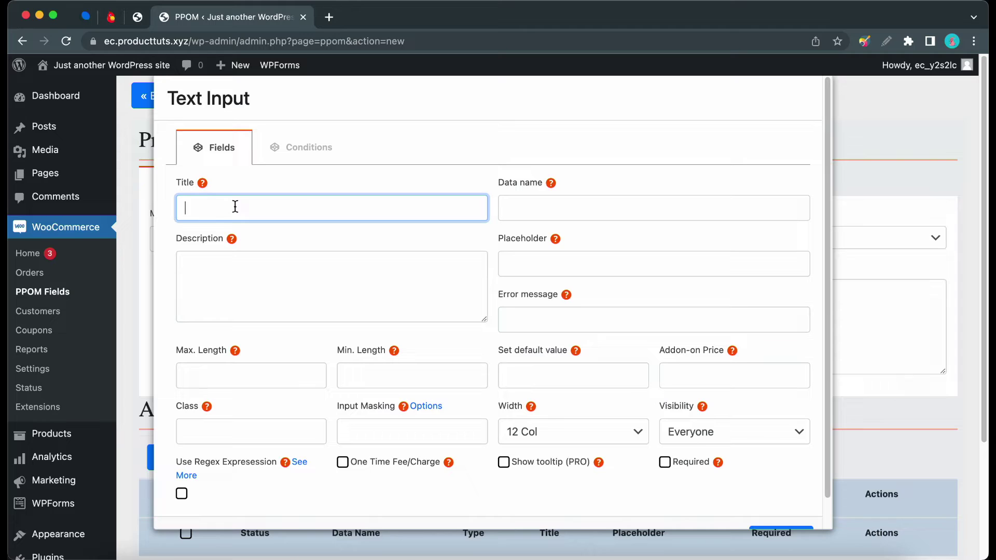
pyautogui.write('T-Shirt Text')
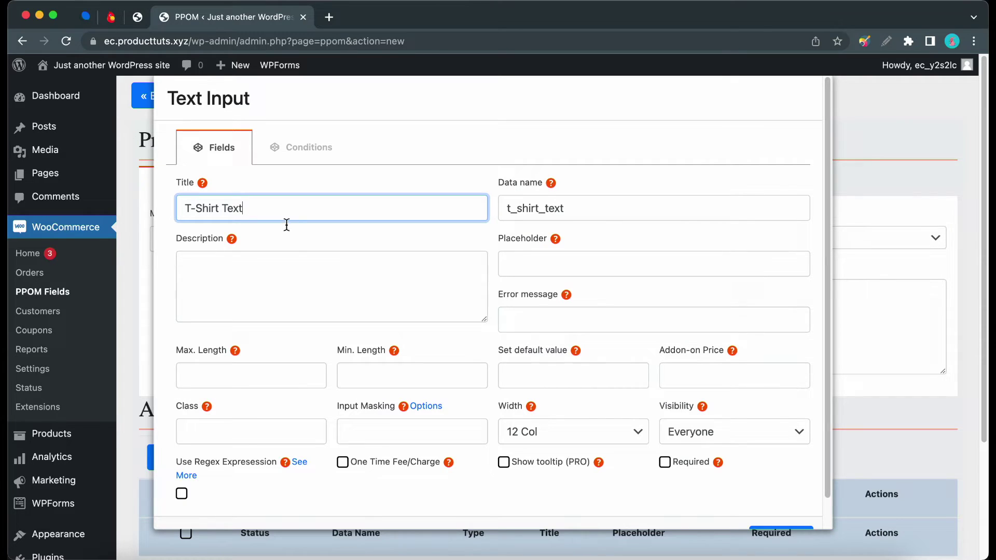
pyautogui.click(282, 259)
pyautogui.write('Enter text here')
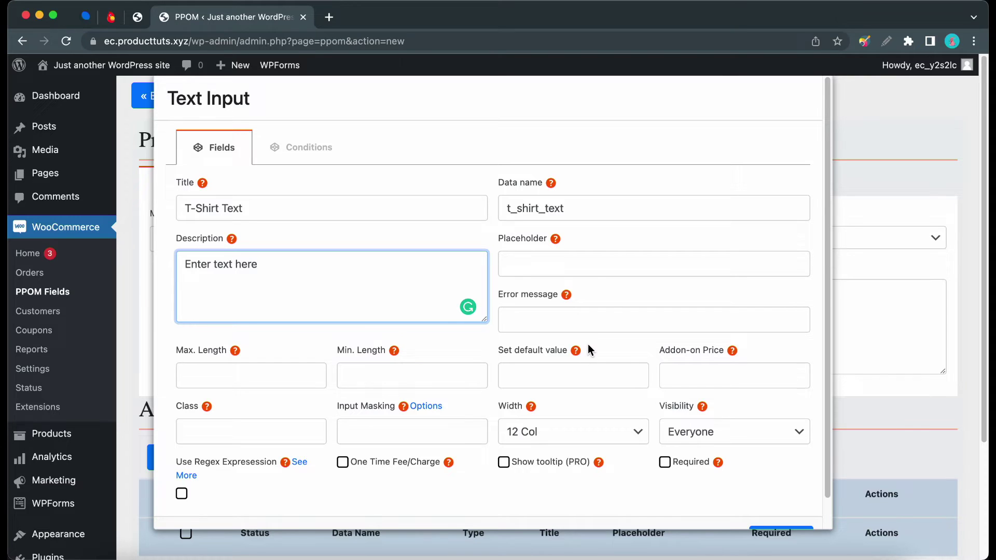
pyautogui.scroll(-1, 651, 332)
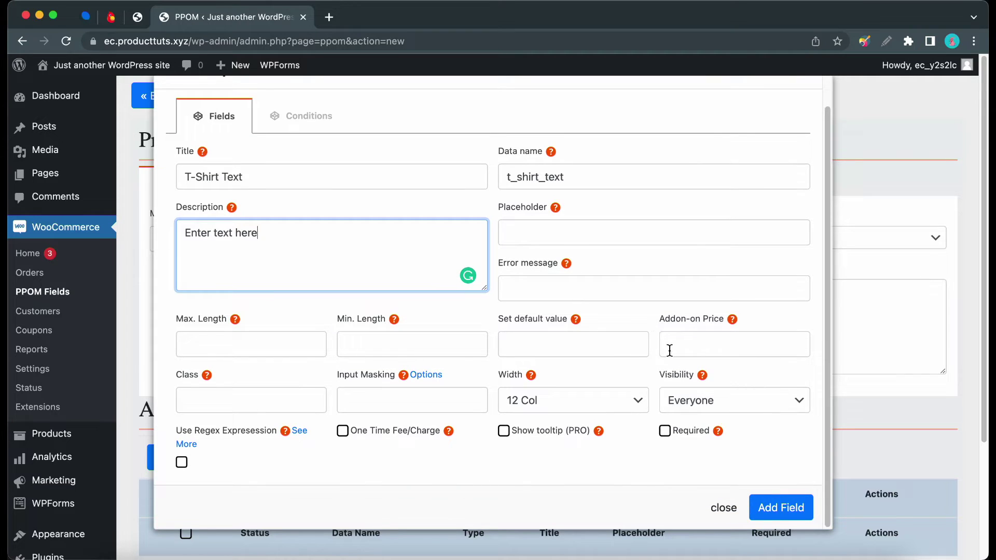
pyautogui.click(778, 510)
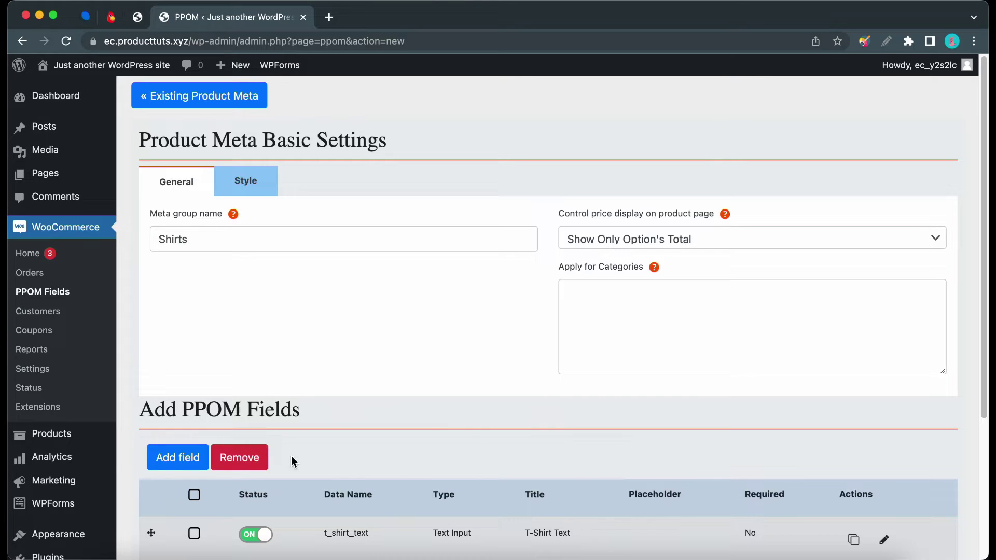
# Step: Start a Select Input field titled 'Would you like it gift-wrapped'
pyautogui.click(189, 457)
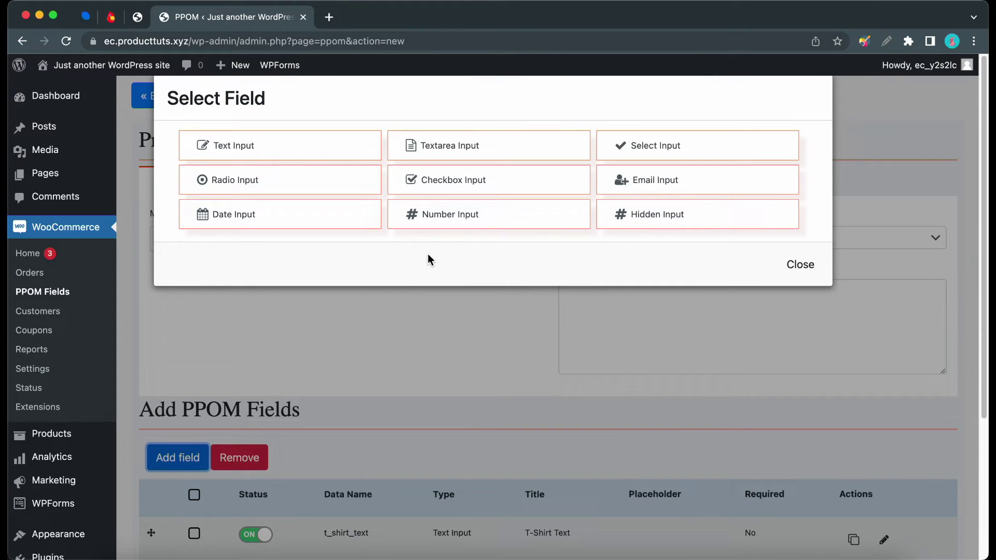
pyautogui.click(655, 148)
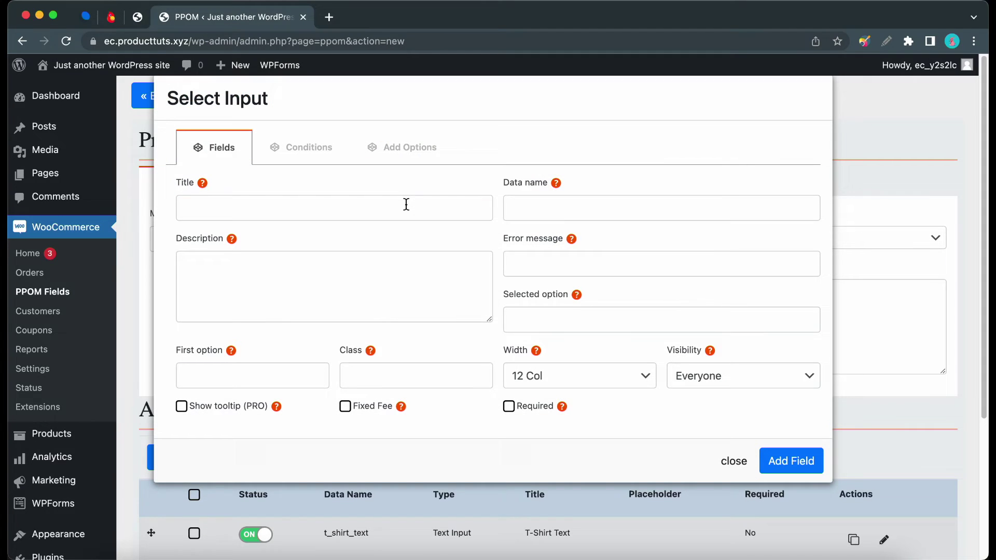
pyautogui.click(406, 205)
pyautogui.write('Would you like it ')
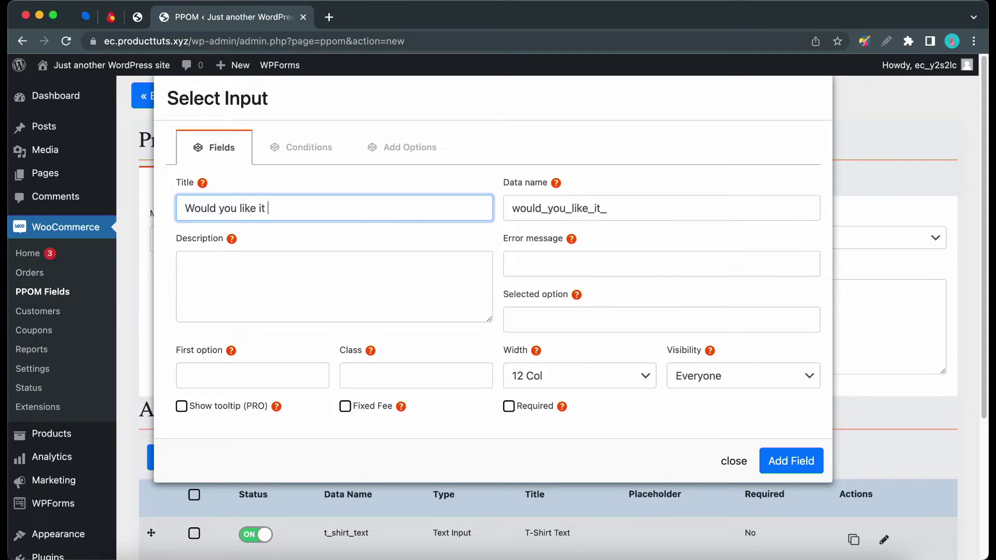
pyautogui.write('gift-wrapped?')
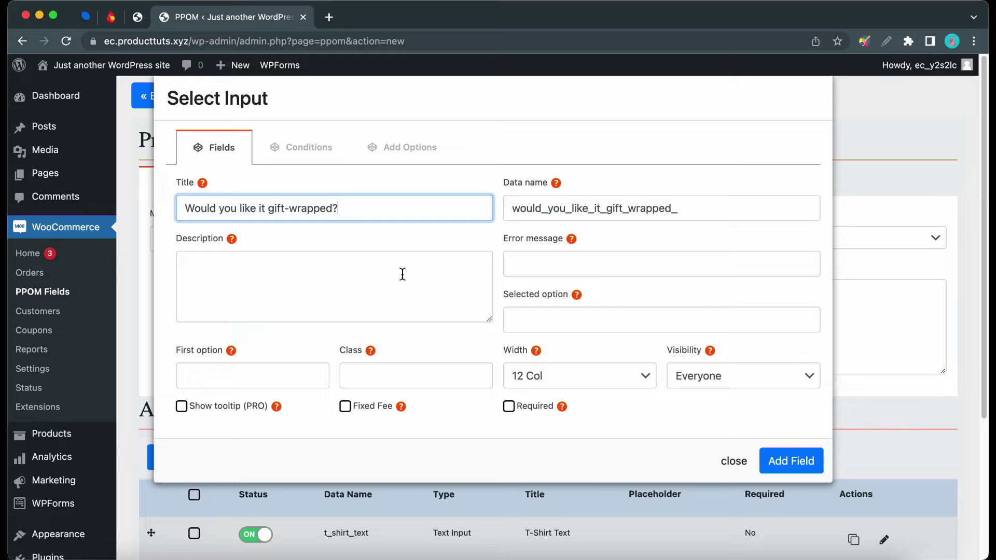
# Step: Add the first dropdown option 'Yes' priced at 5
pyautogui.click(403, 155)
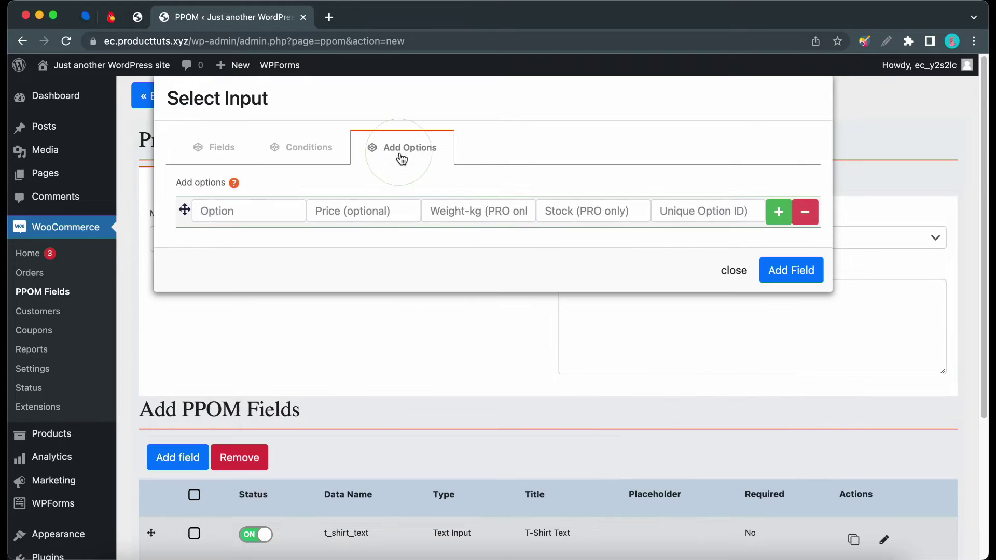
pyautogui.click(264, 212)
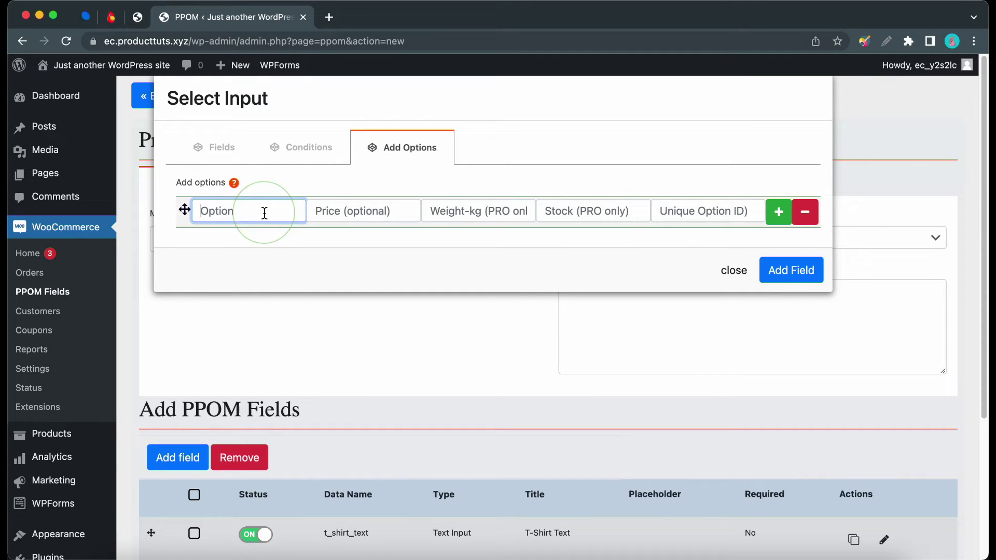
pyautogui.write('Yes')
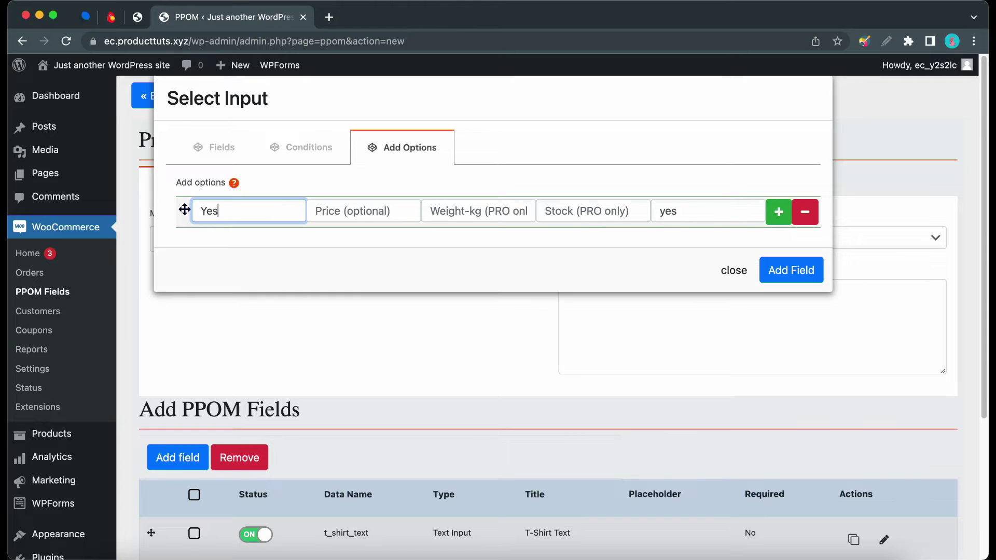
pyautogui.click(371, 212)
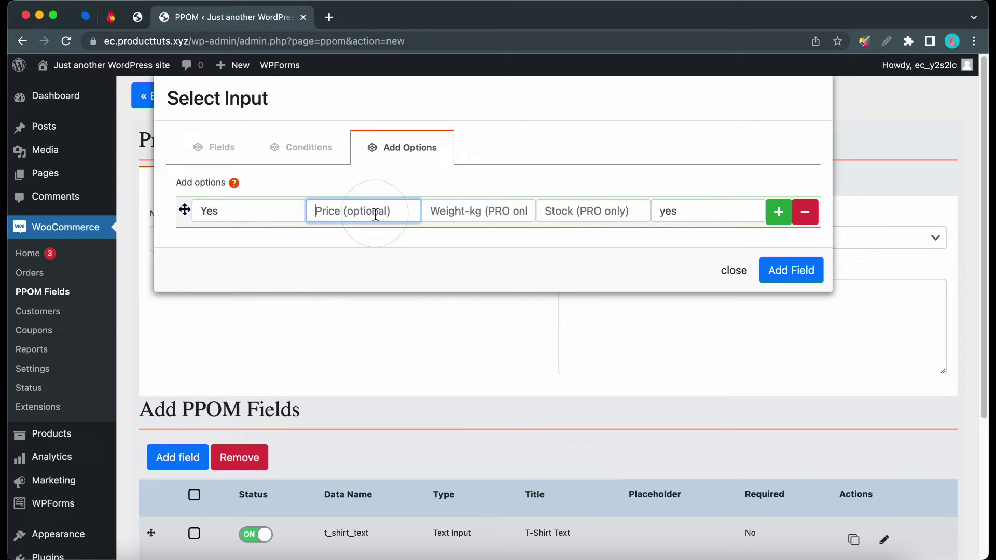
pyautogui.write('5')
# Step: Add a second option row and change it to 'No' priced at 0
pyautogui.click(772, 213)
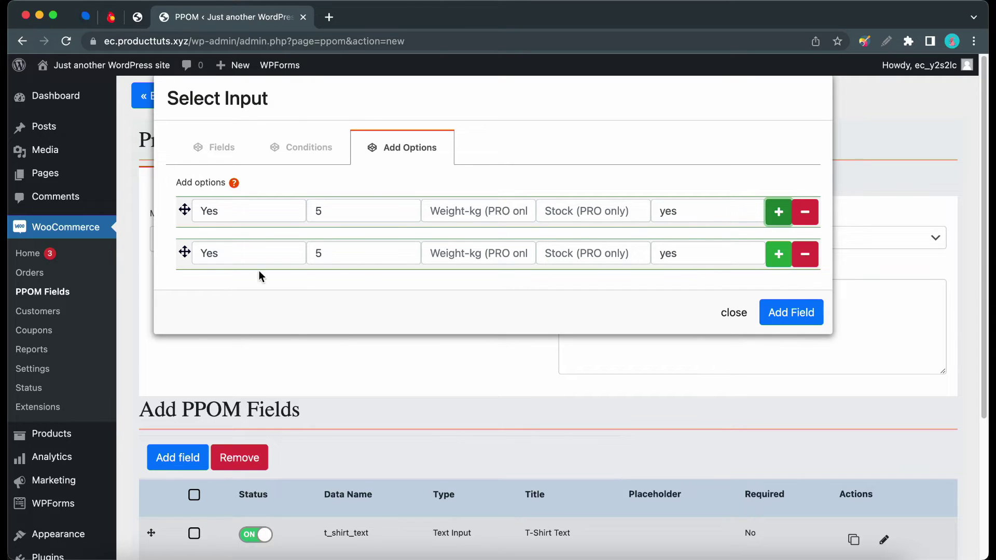
pyautogui.click(224, 254)
pyautogui.press('super+a')
pyautogui.write('N')
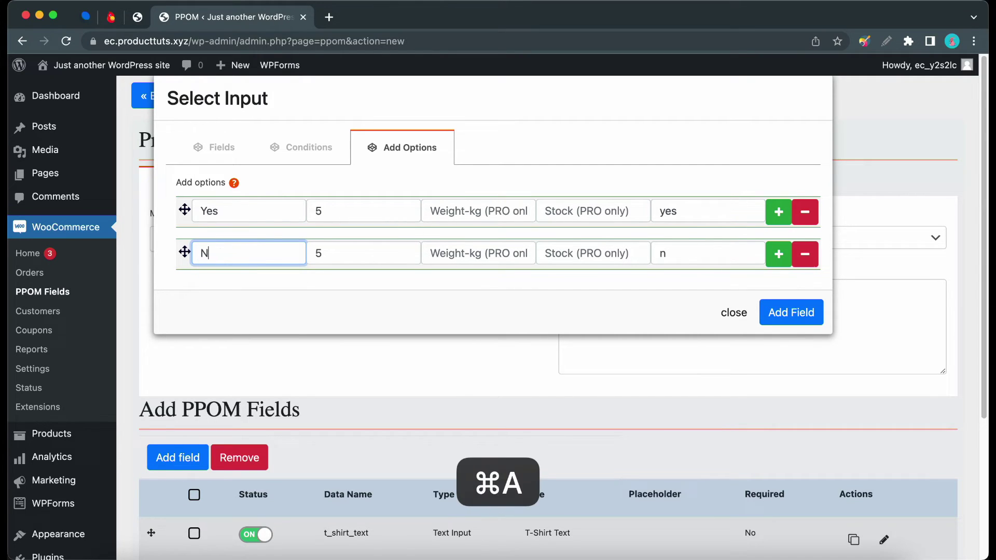
pyautogui.write('o')
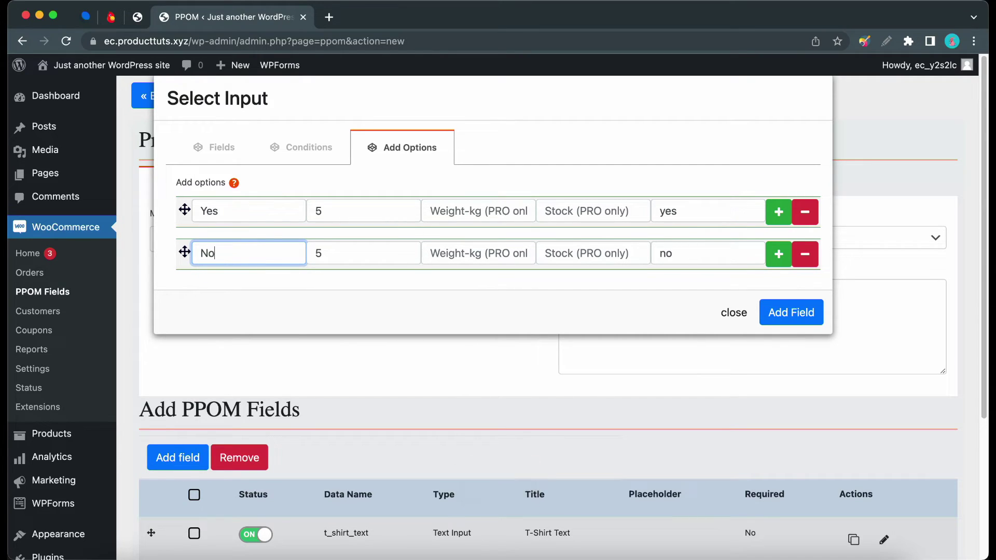
pyautogui.click(317, 254)
pyautogui.press('BackSpace')
pyautogui.write('0')
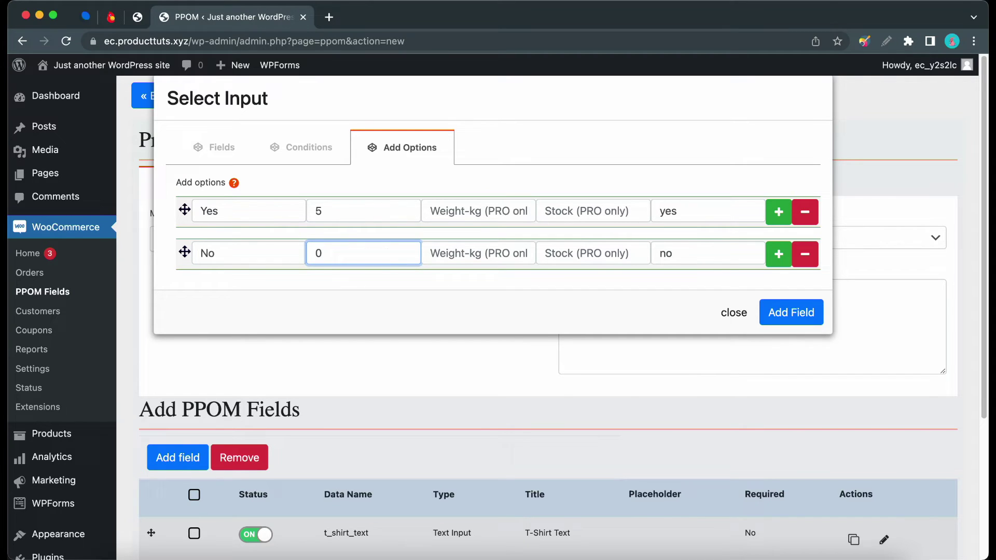
# Step: Add the gift-wrap select field to the group and save the Shirts fields
pyautogui.click(791, 312)
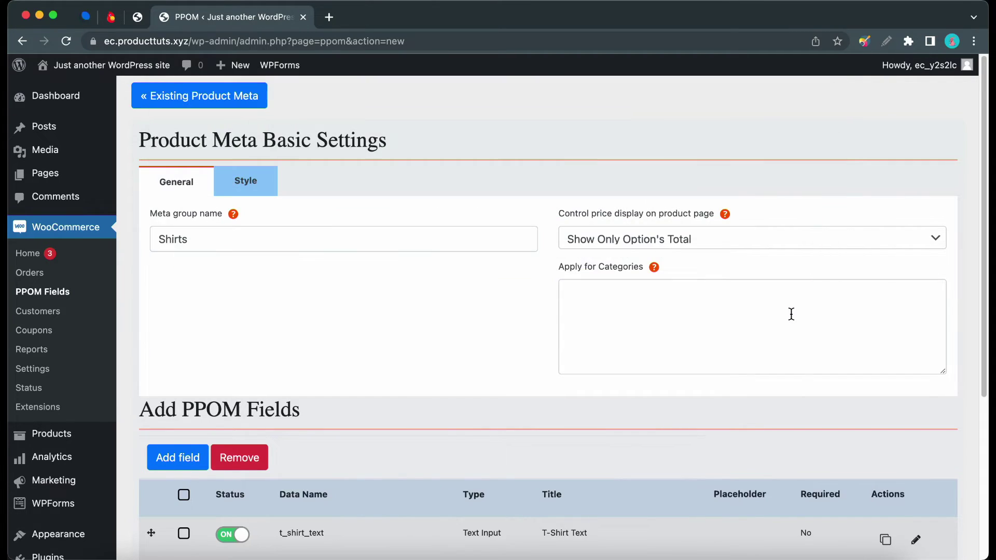
pyautogui.scroll(-3, 791, 314)
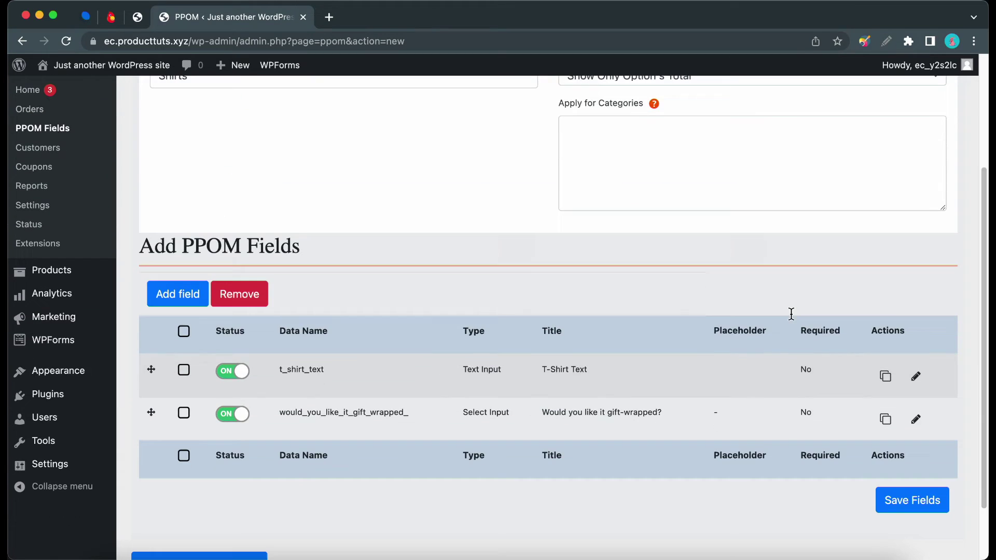
pyautogui.click(901, 506)
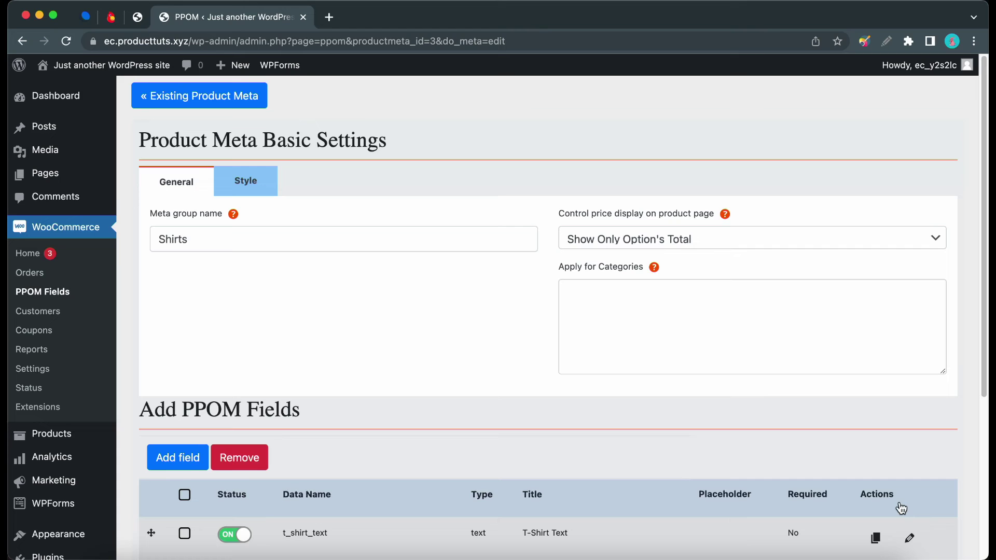
# Step: Open the Test Tee product from All Products for editing
pyautogui.moveTo(98, 439)
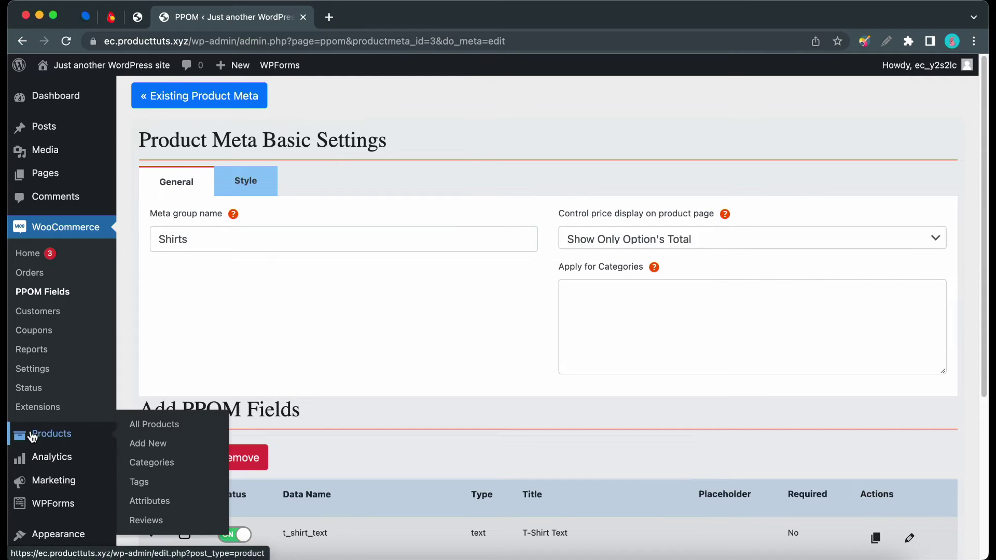
pyautogui.click(145, 424)
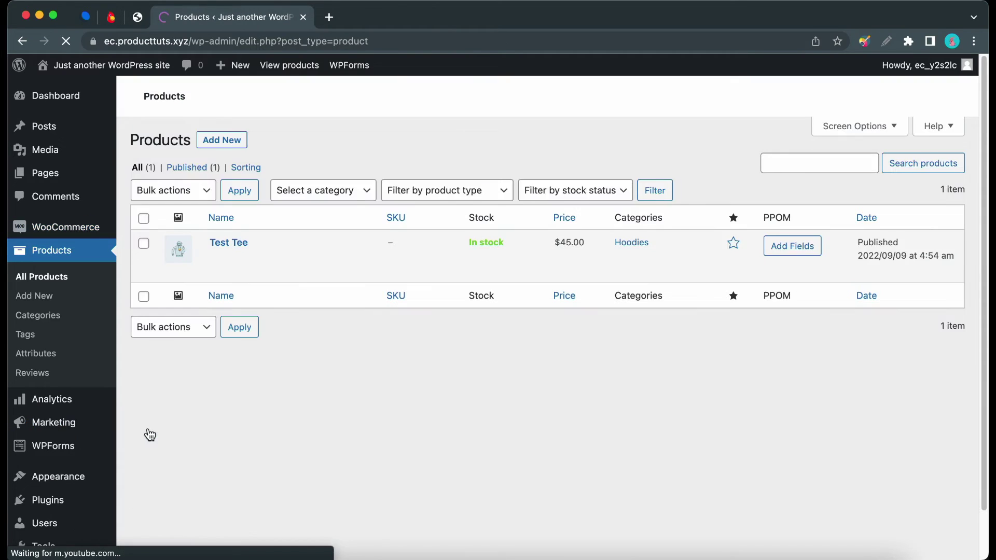
pyautogui.click(228, 244)
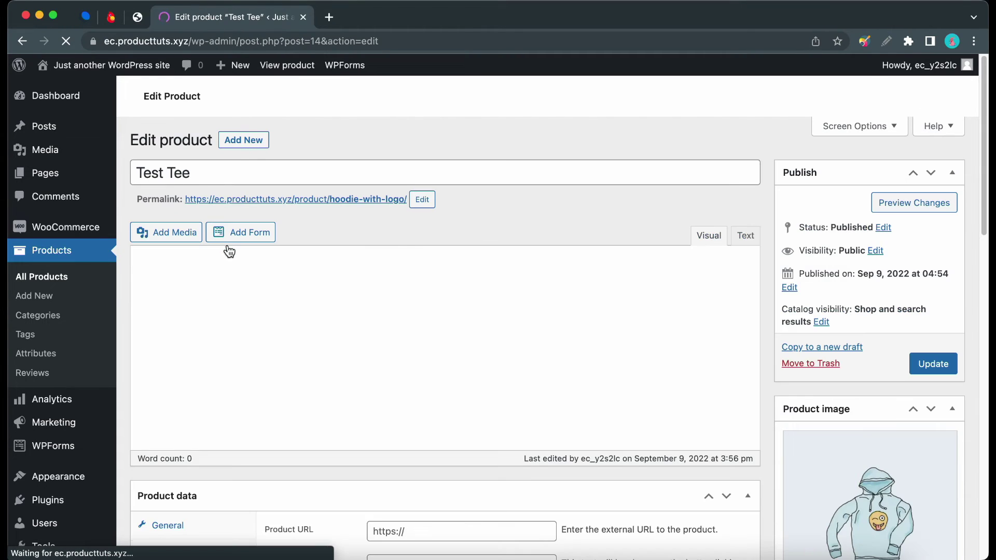
# Step: Choose the Shirts meta group under the product's PPOM Fields and update Test Tee
pyautogui.scroll(-5, 270, 291)
pyautogui.scroll(-3, 283, 299)
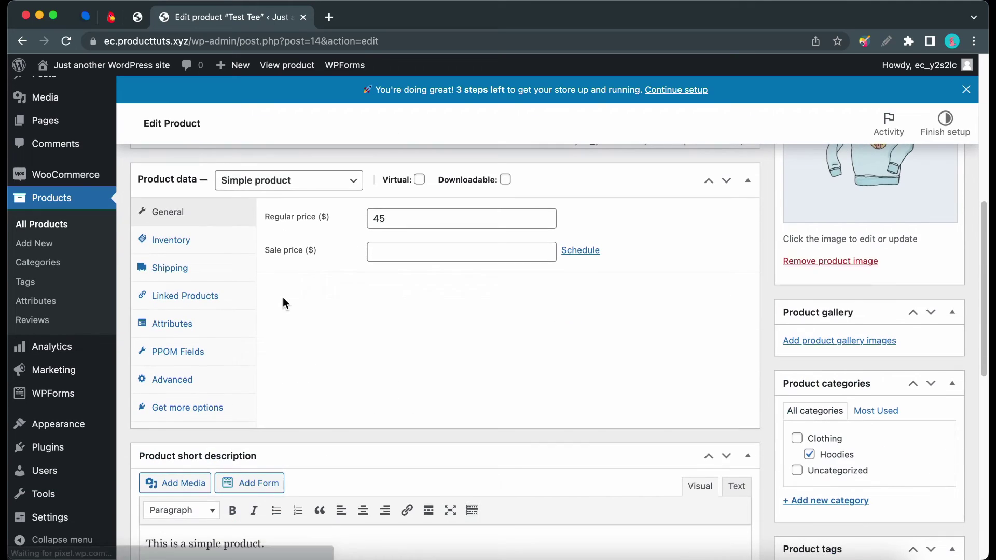
pyautogui.click(189, 352)
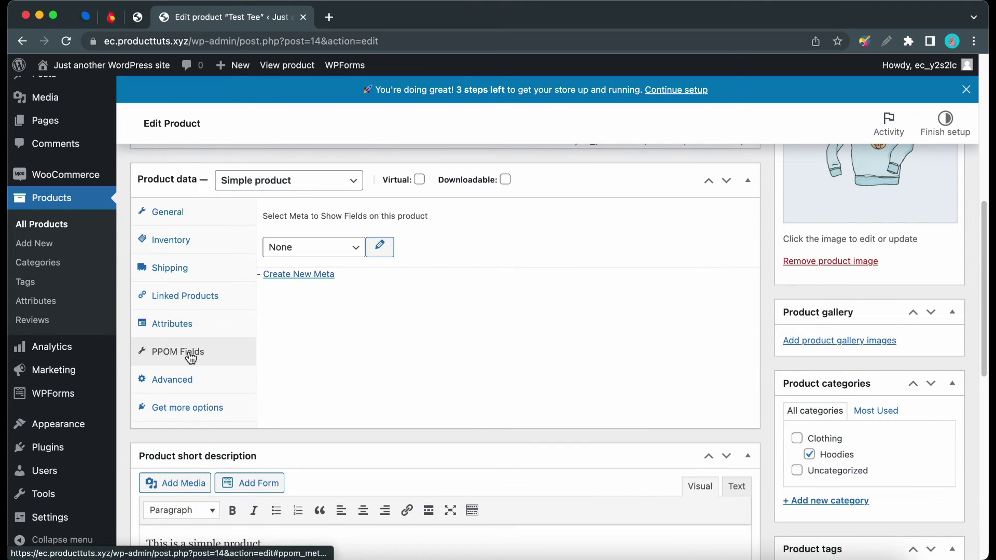
pyautogui.click(275, 247)
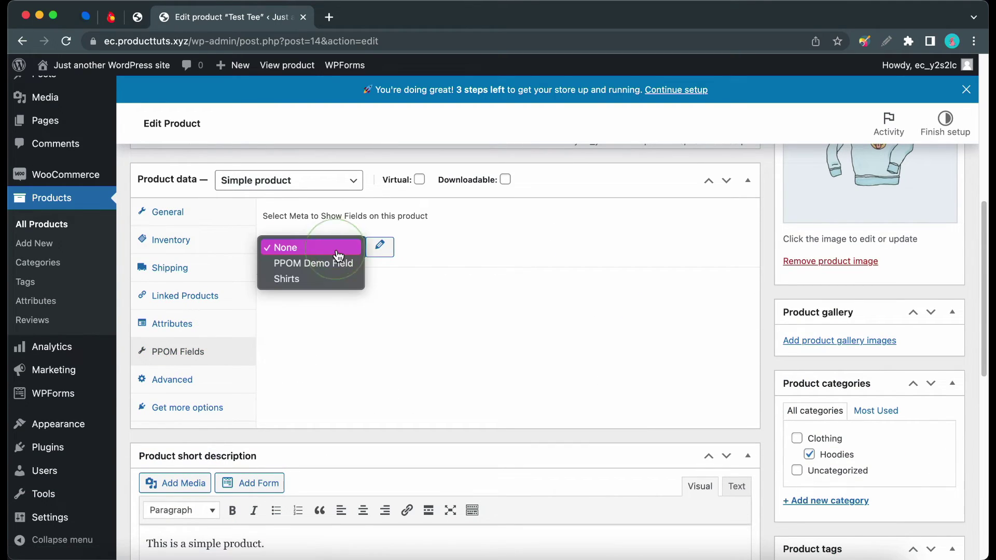
pyautogui.click(310, 281)
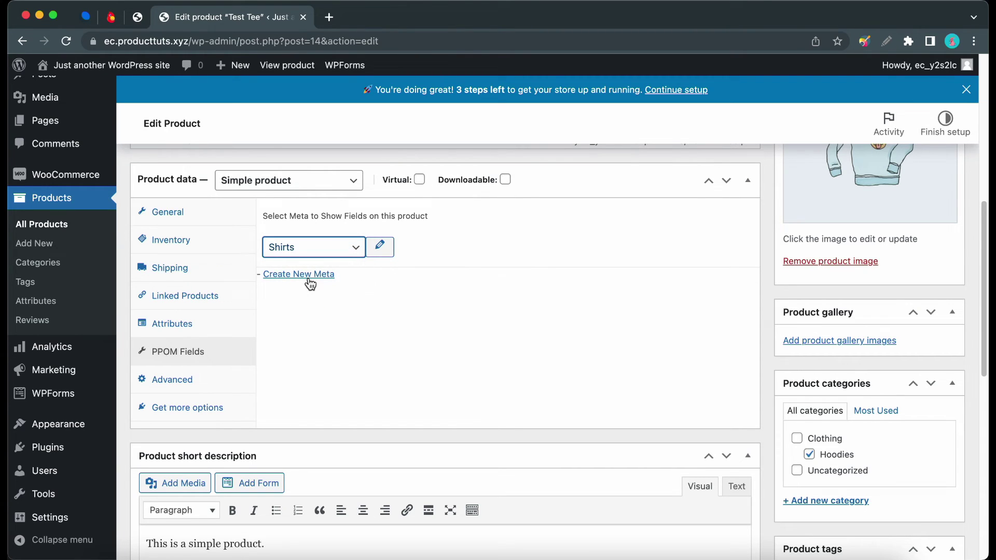
pyautogui.scroll(7, 809, 291)
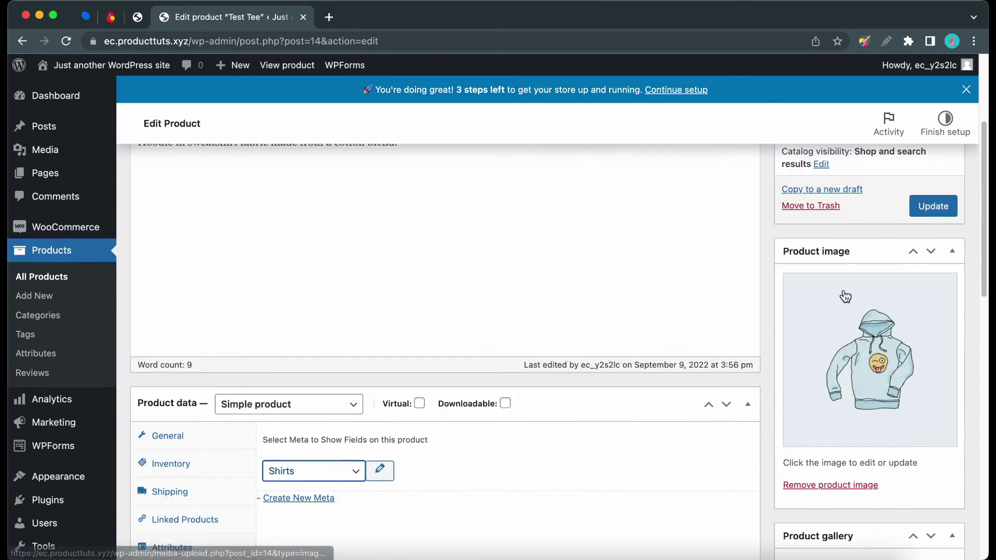
pyautogui.click(919, 308)
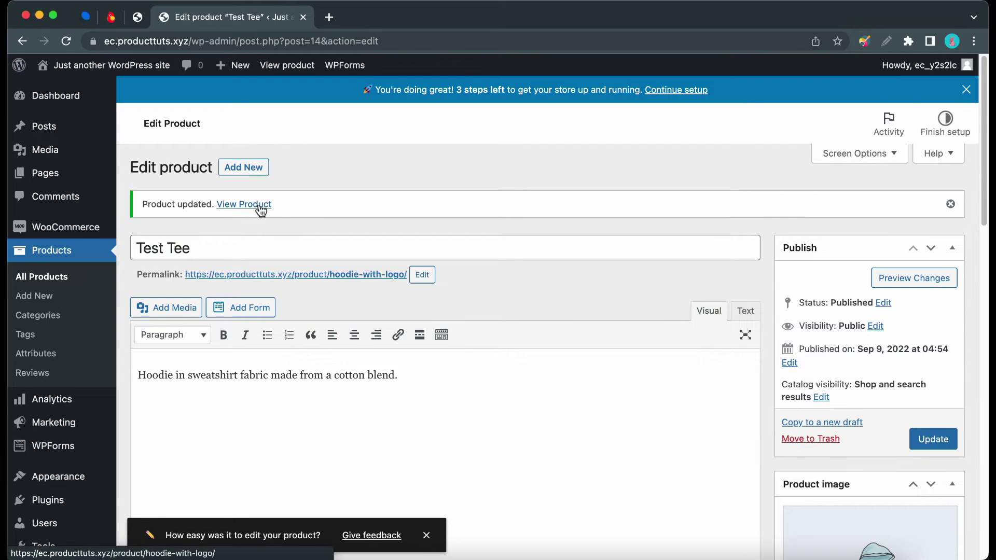
# Step: View the Test Tee store page and enter 'Life is good' as the T-Shirt Text
pyautogui.click(260, 205)
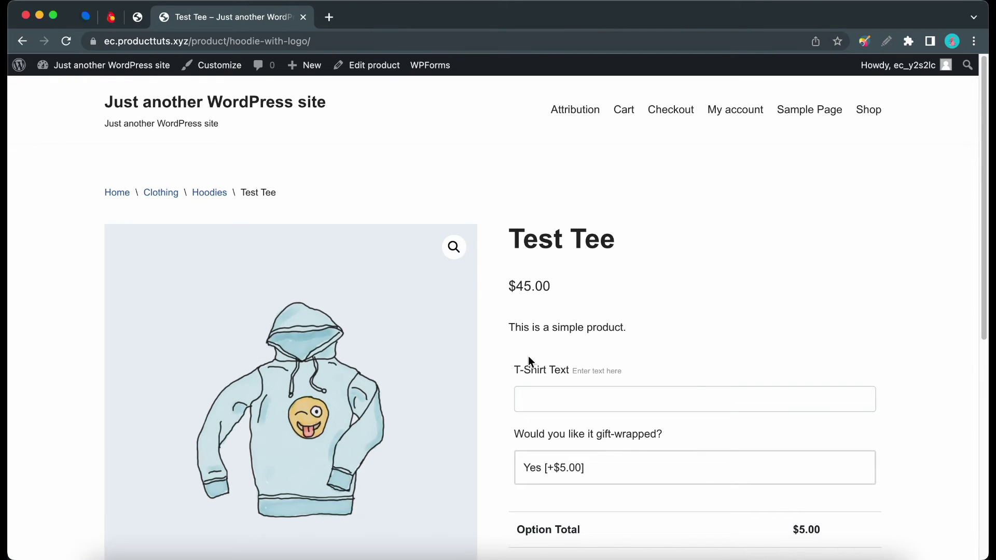
pyautogui.click(594, 392)
pyautogui.write('Life')
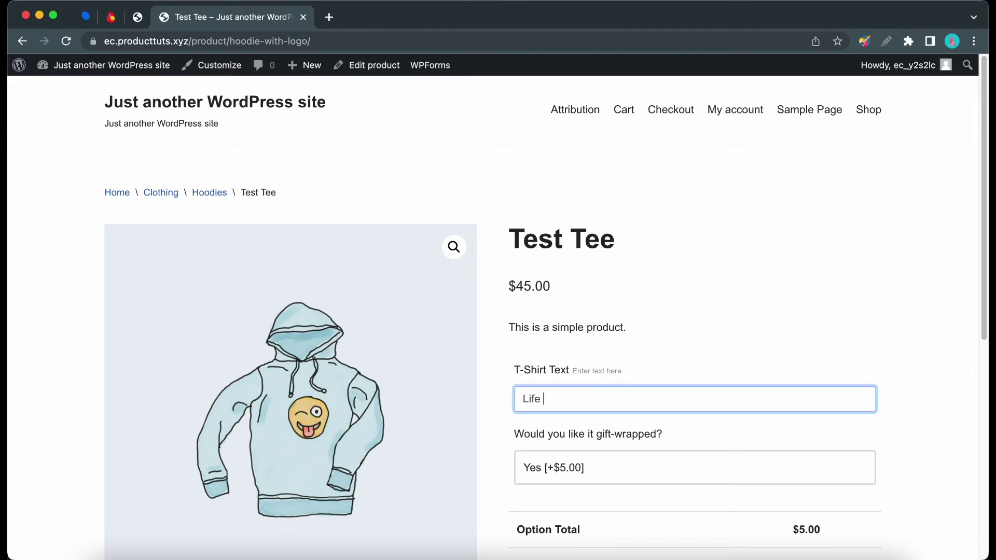
pyautogui.write(' is good')
# Step: Switch gift-wrap to No, then back to Yes (+$5.00), bringing the total to $50.00
pyautogui.scroll(-2, 552, 363)
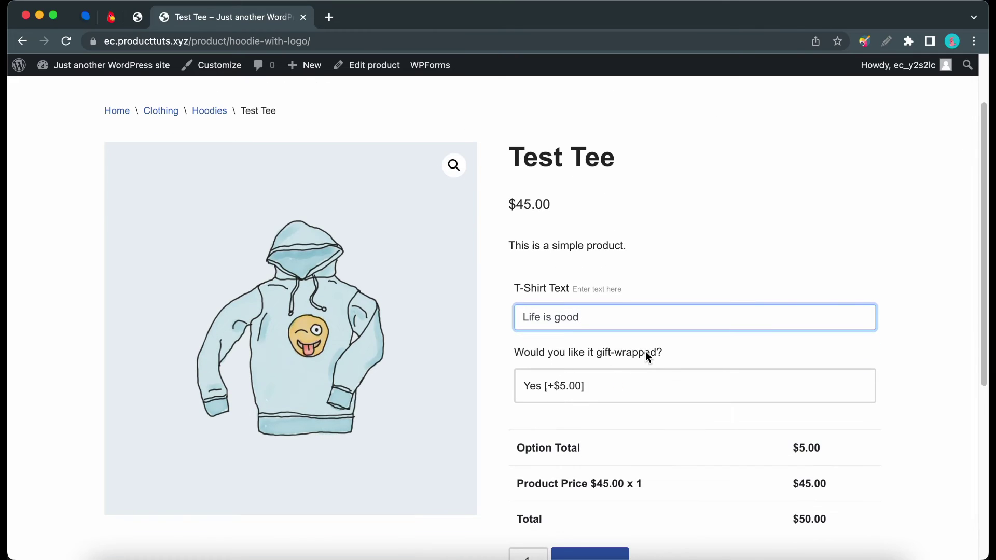
pyautogui.click(562, 390)
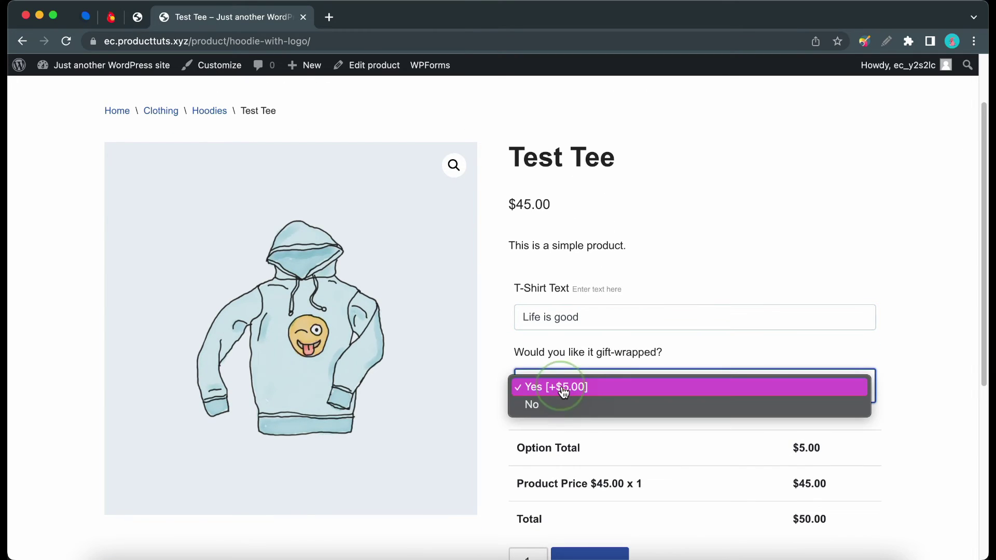
pyautogui.click(560, 405)
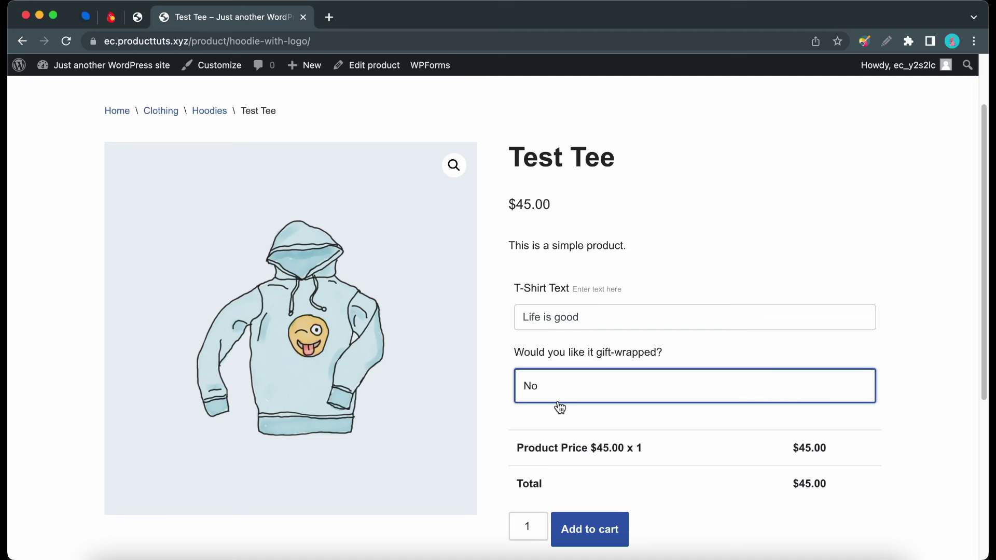
pyautogui.click(569, 397)
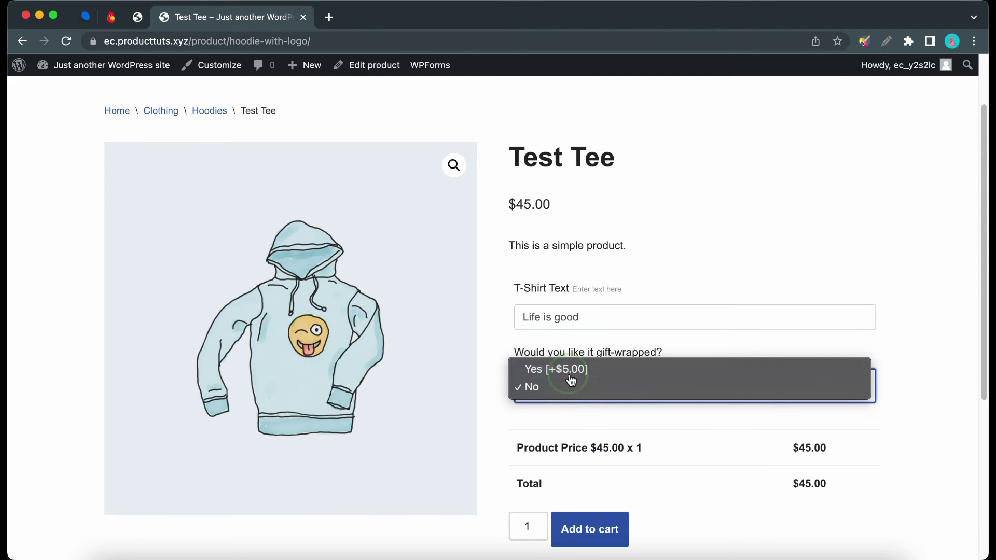
pyautogui.click(572, 378)
pyautogui.scroll(-3, 794, 497)
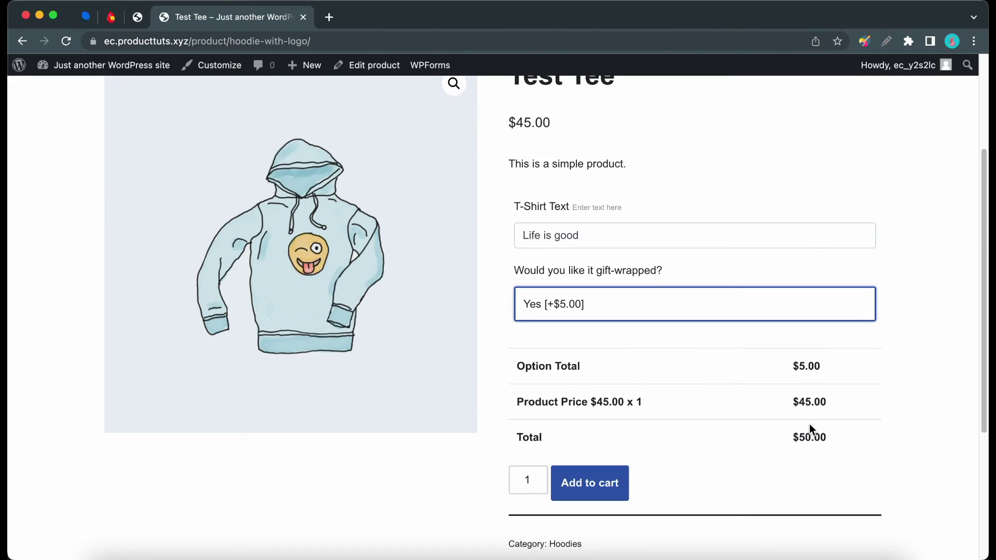
# Step: Add the customised Test Tee to the cart and check out to place the $50.00 order
pyautogui.click(603, 477)
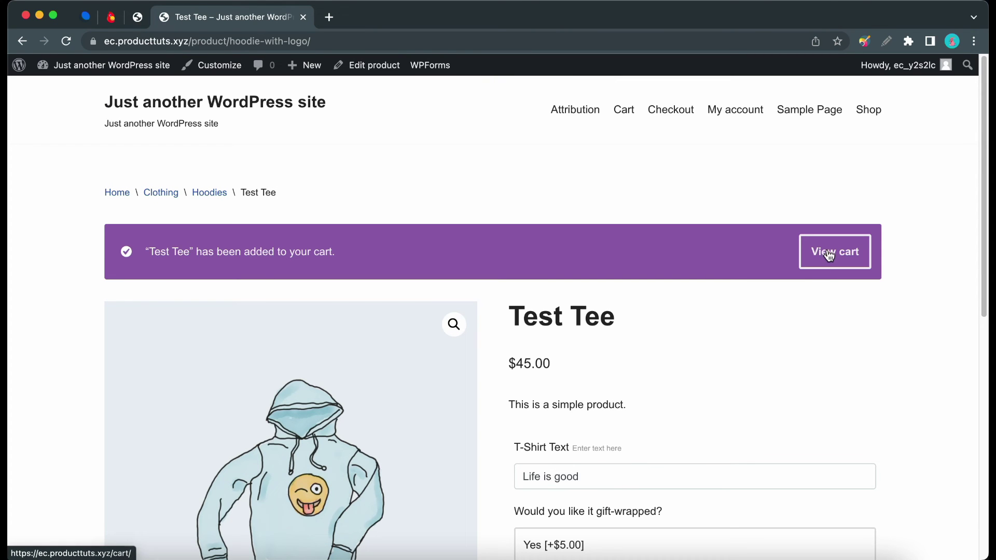
pyautogui.click(830, 253)
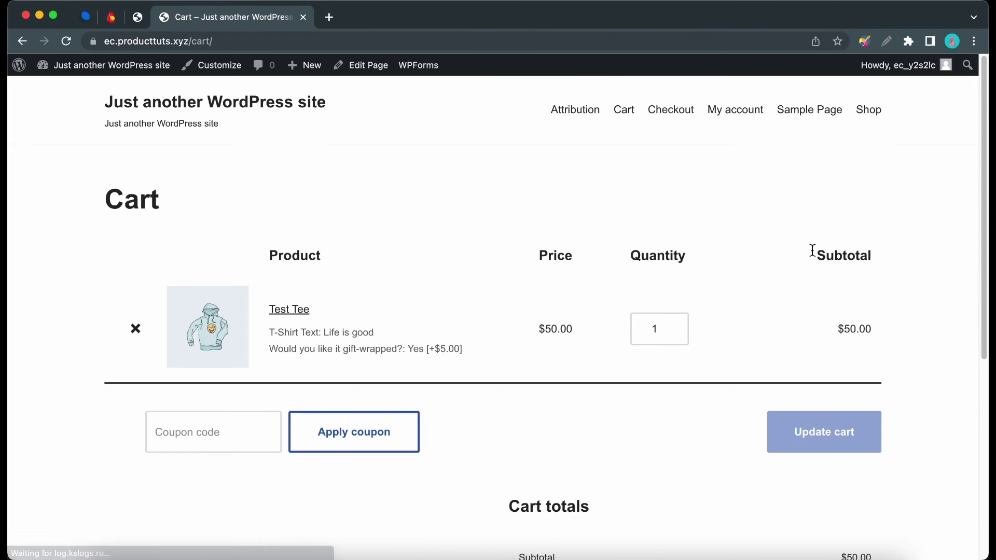
pyautogui.scroll(-2, 723, 262)
pyautogui.scroll(-4, 724, 267)
pyautogui.click(794, 452)
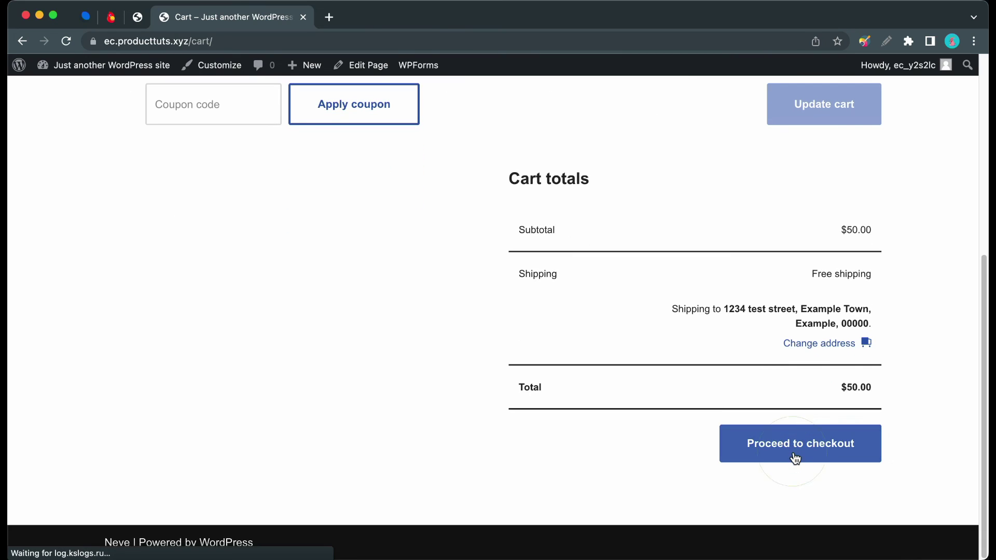
pyautogui.scroll(-7, 677, 338)
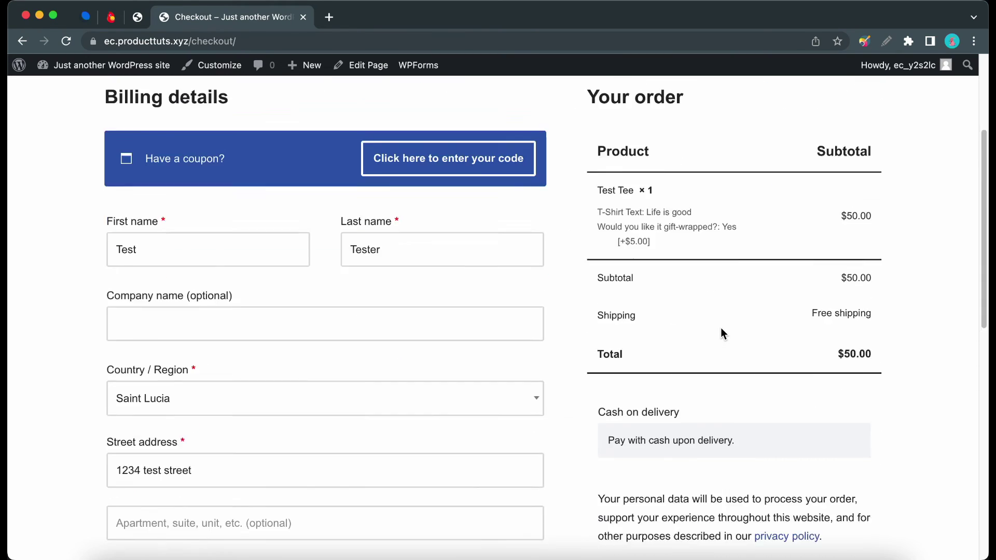
pyautogui.scroll(-2, 722, 332)
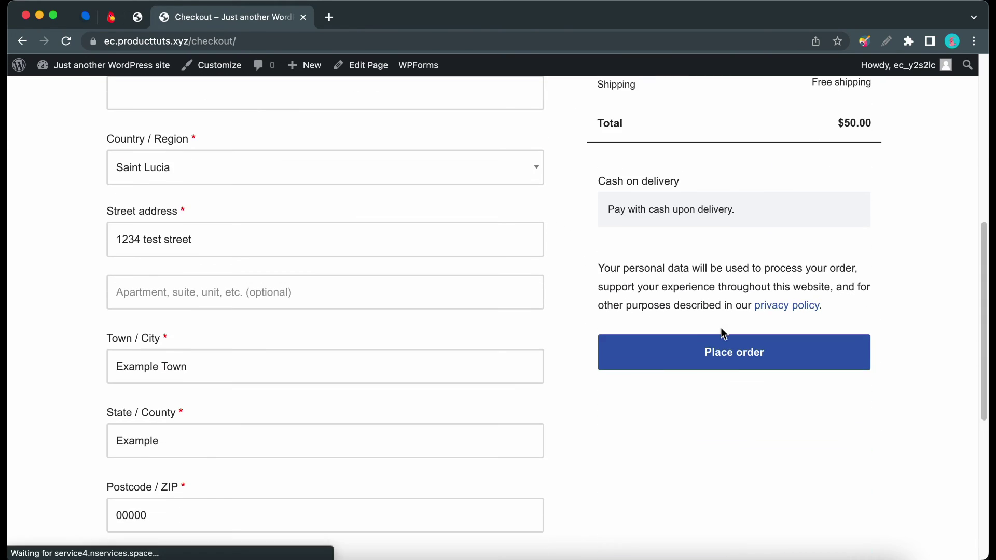
pyautogui.click(728, 359)
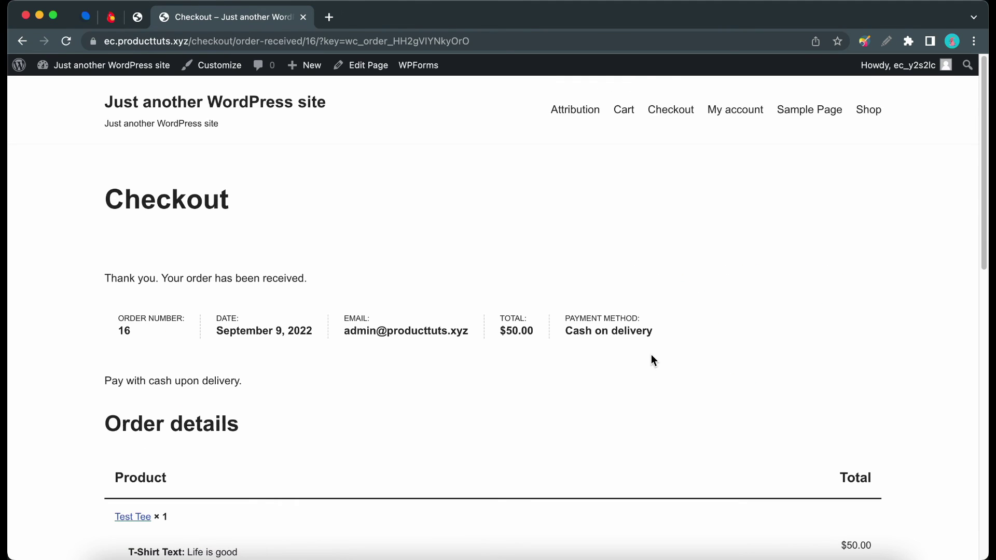
pyautogui.scroll(-5, 390, 330)
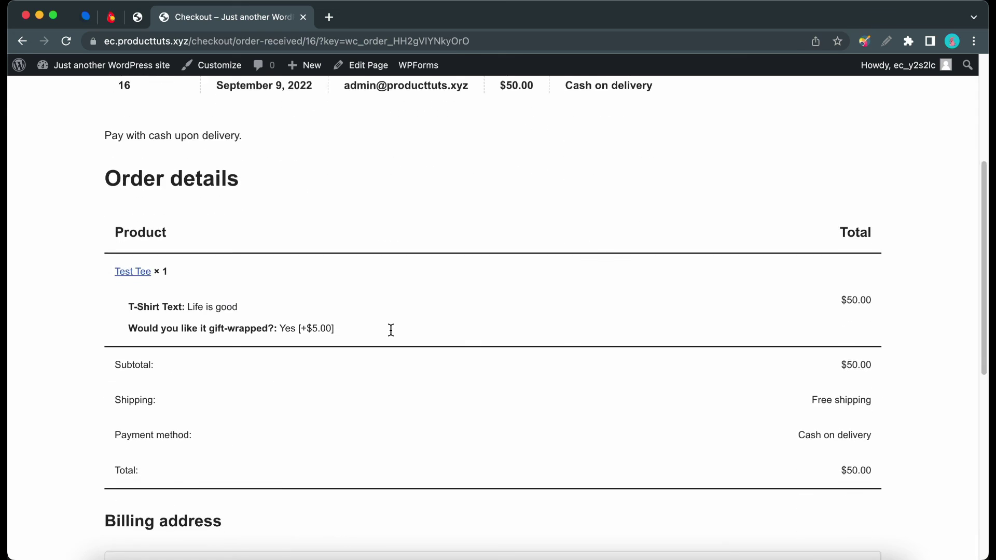
pyautogui.scroll(-2, 390, 330)
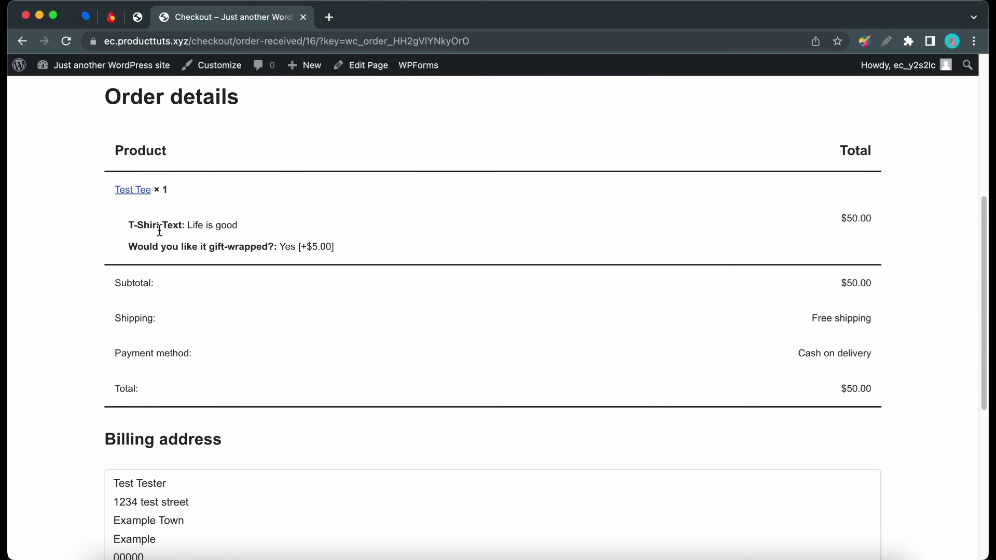